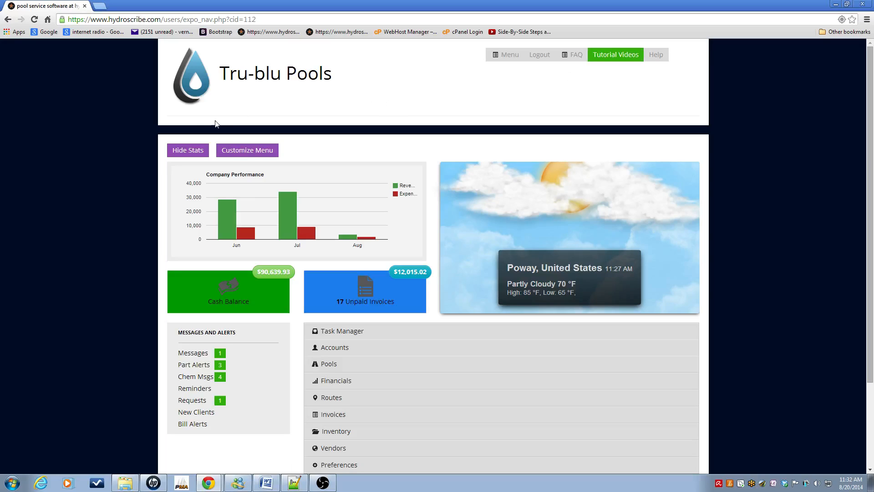
Hide the menu page's stats and open for editing the customer account found by searching the customer accounts for "q"
click(196, 149)
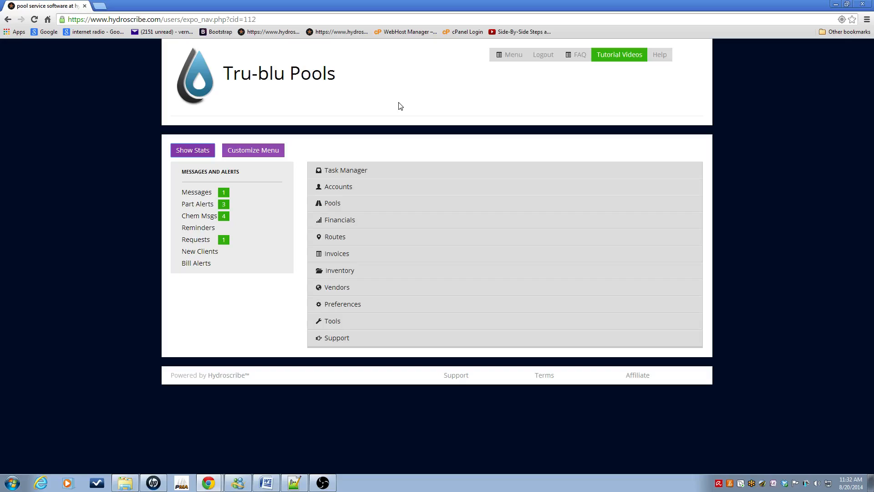
click(357, 190)
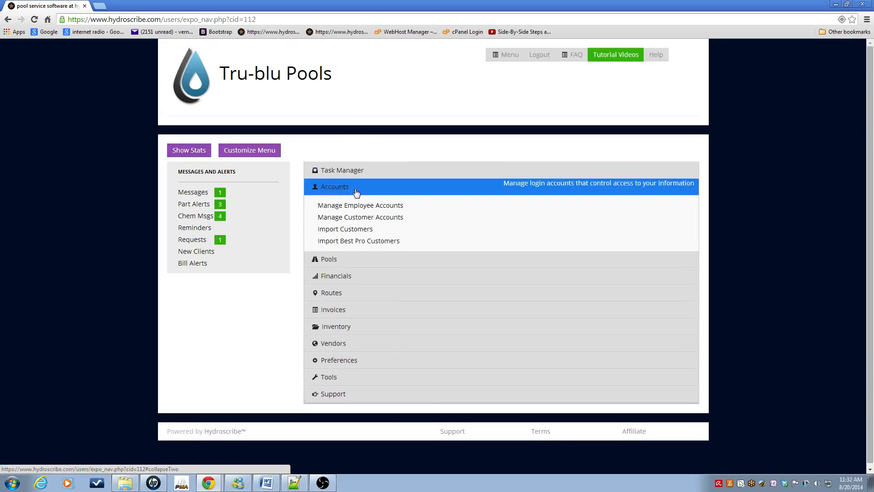
click(371, 220)
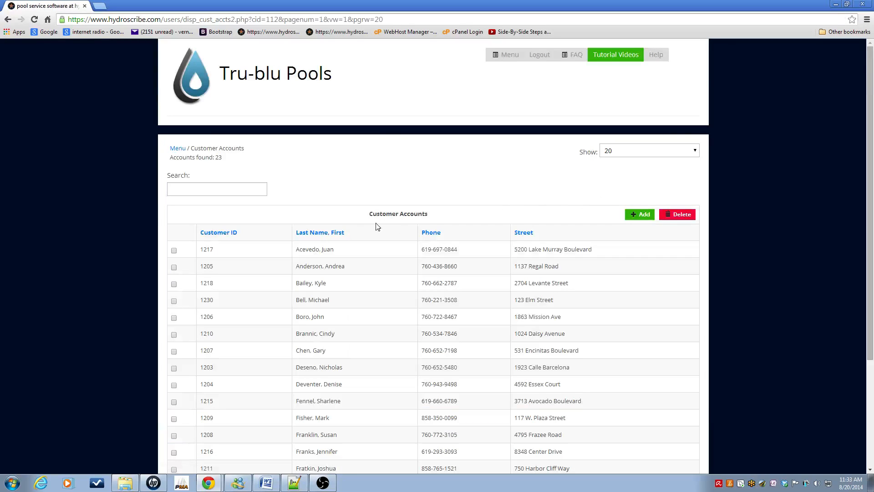
text(q)
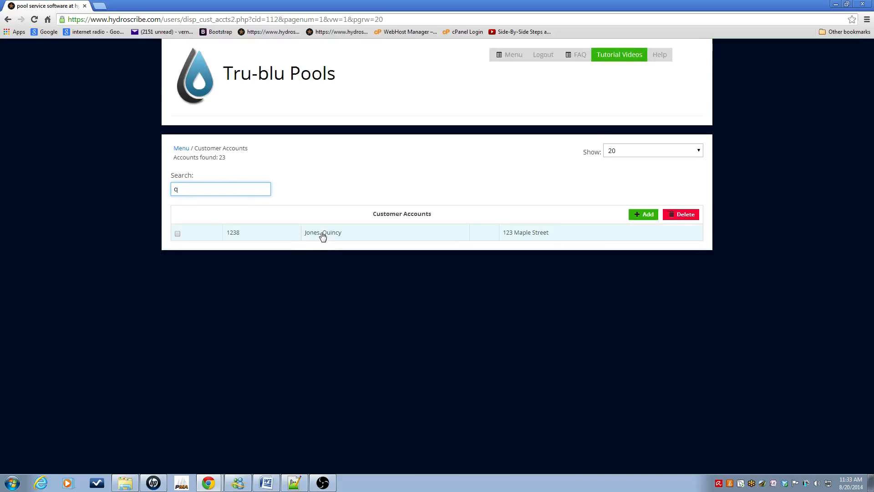
click(323, 235)
click(663, 169)
Set the customer's Service Charge (frequency 1) to 100 and submit the account changes
drag(868, 132, 872, 331)
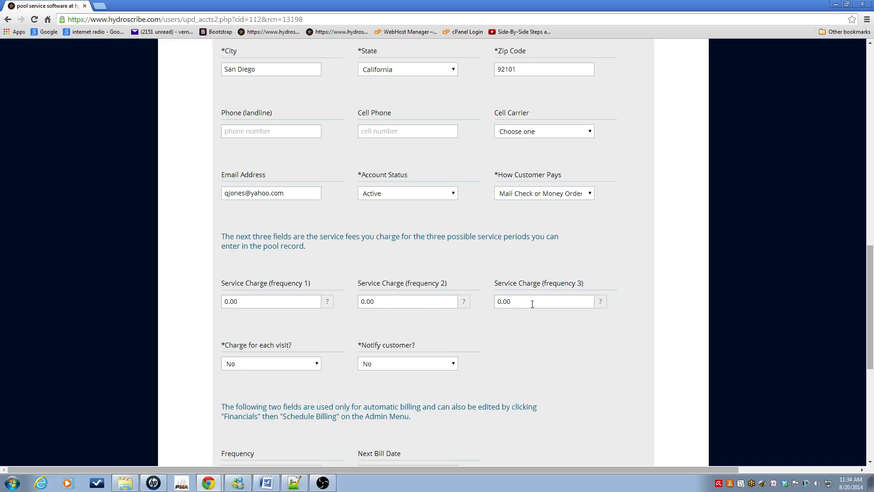
double_click(244, 302)
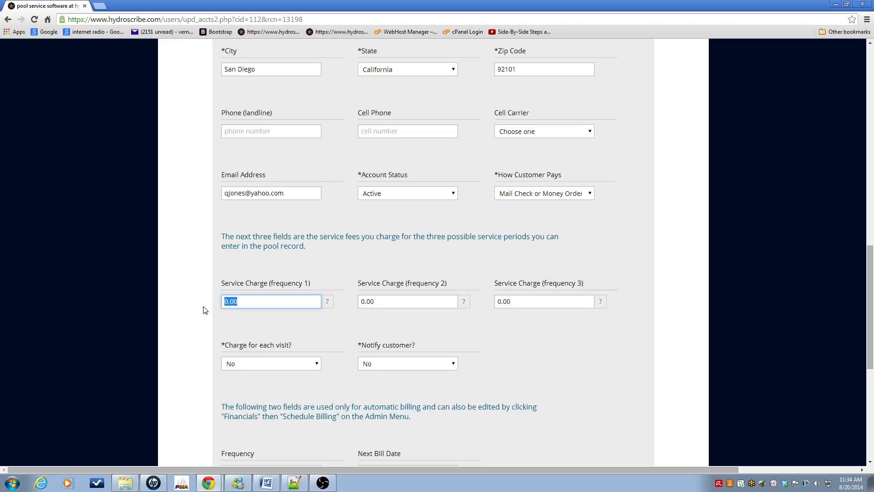
text(100)
drag(870, 298, 871, 354)
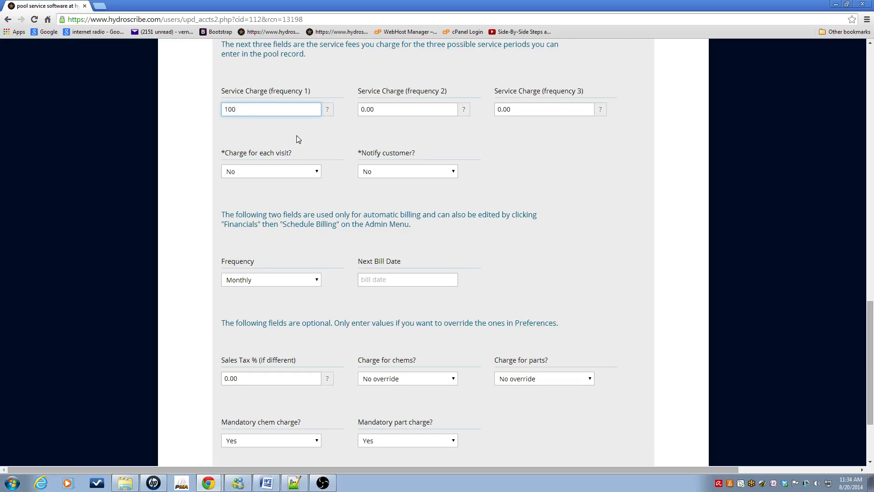
key(BackSpace)
key(BackSpace)
key(BackSpace)
text(0)
key(BackSpace)
text(100)
double_click(243, 108)
scroll(572, 413, down, 3)
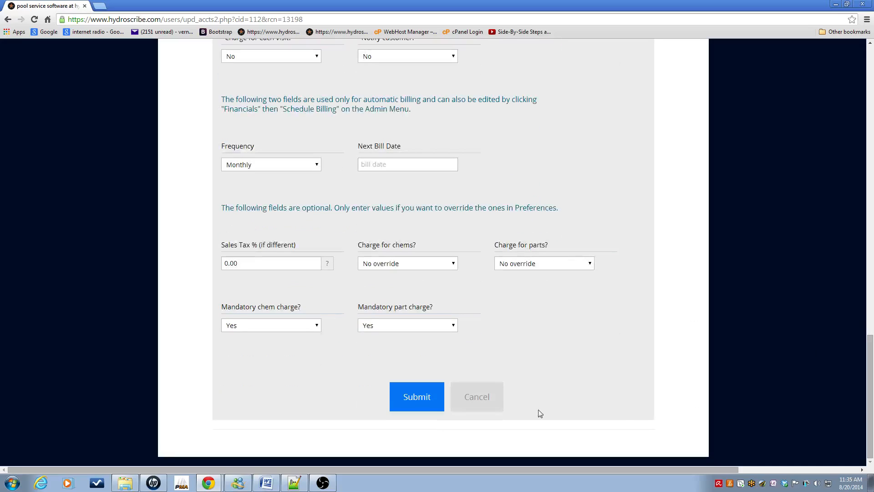
click(415, 401)
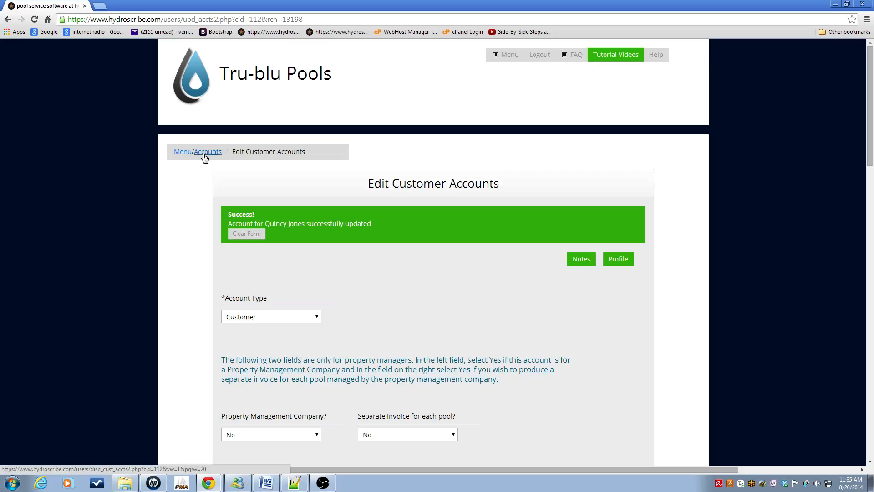
Return to the main menu and open the Customer Charges lookup for invoices
click(182, 152)
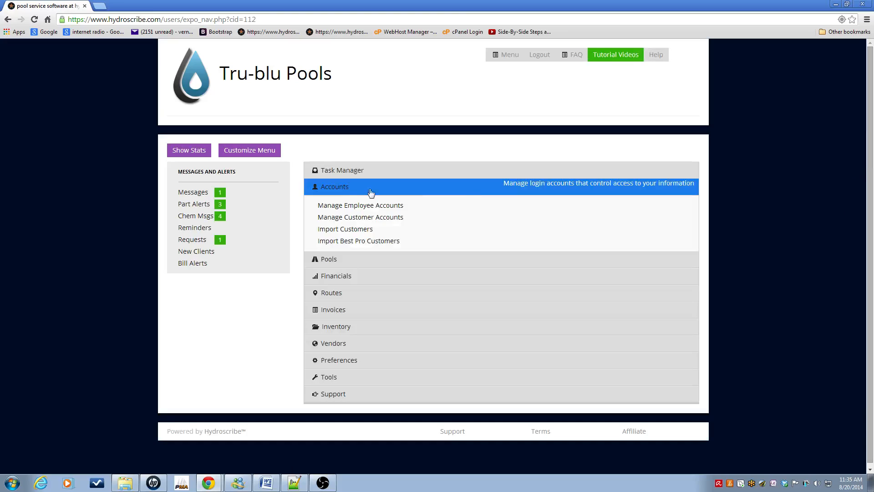
click(349, 192)
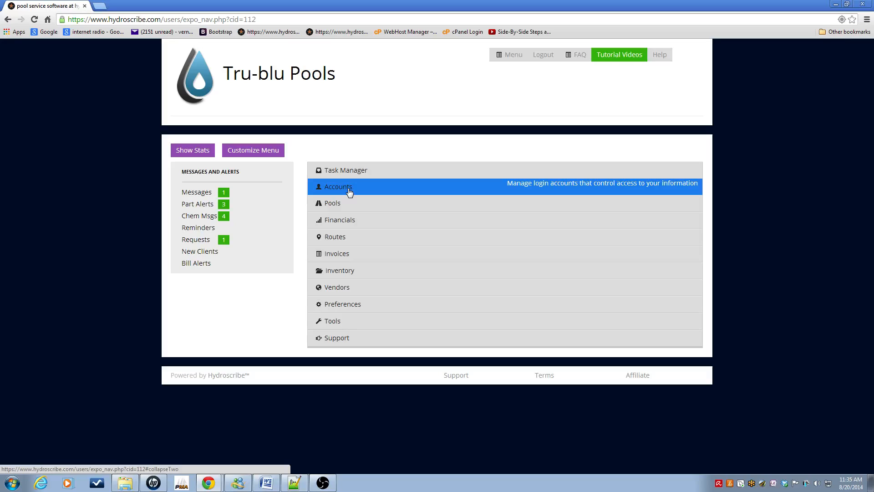
click(341, 255)
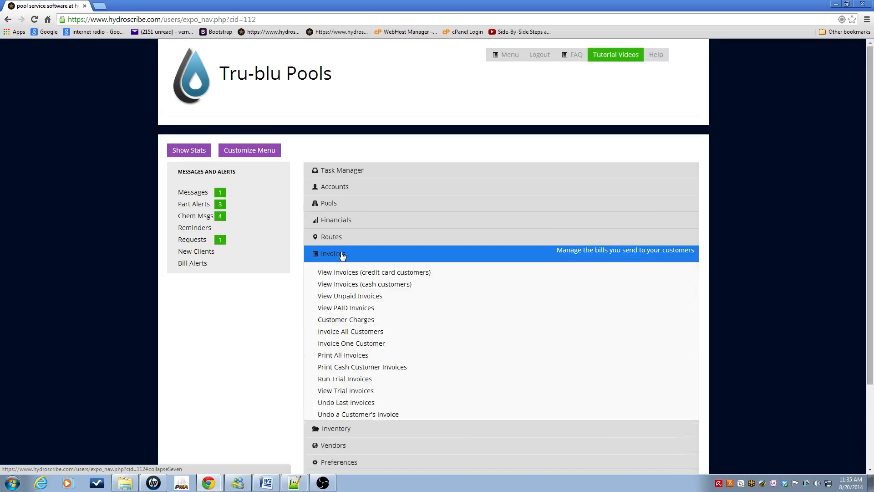
click(342, 322)
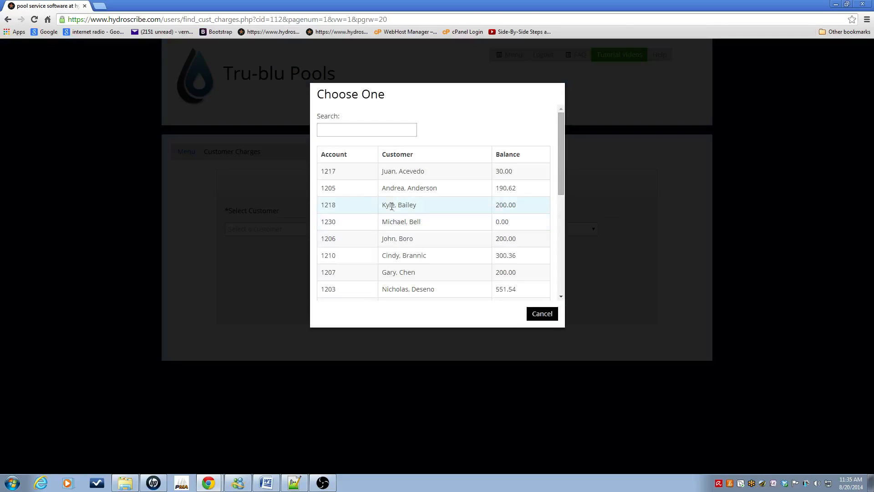
Select the customer found by searching "q" and display that account's Unbilled Charges
click(350, 124)
text(q)
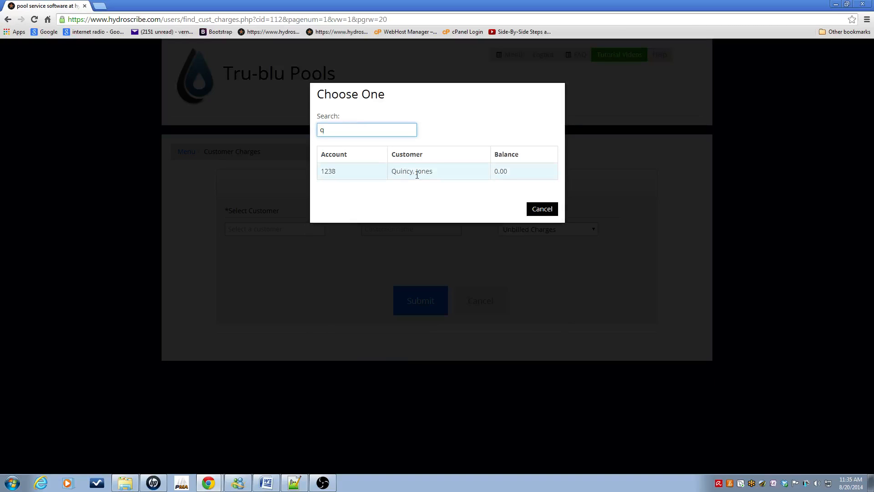
click(417, 173)
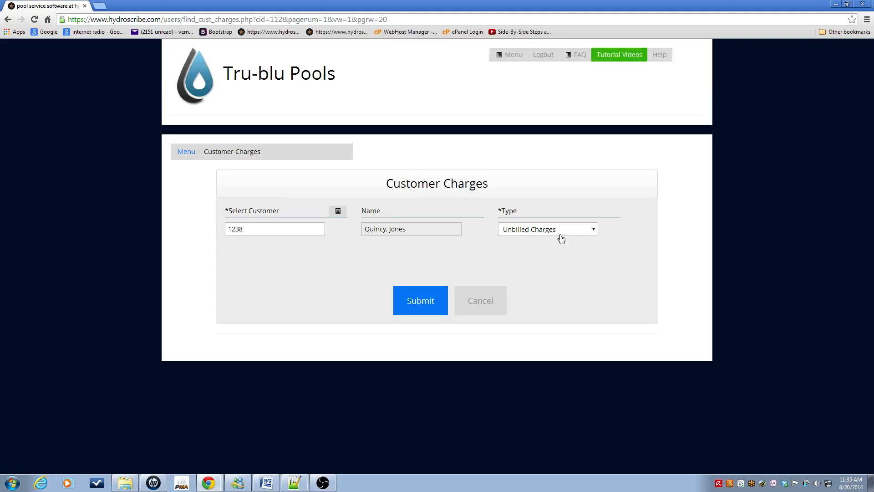
click(596, 236)
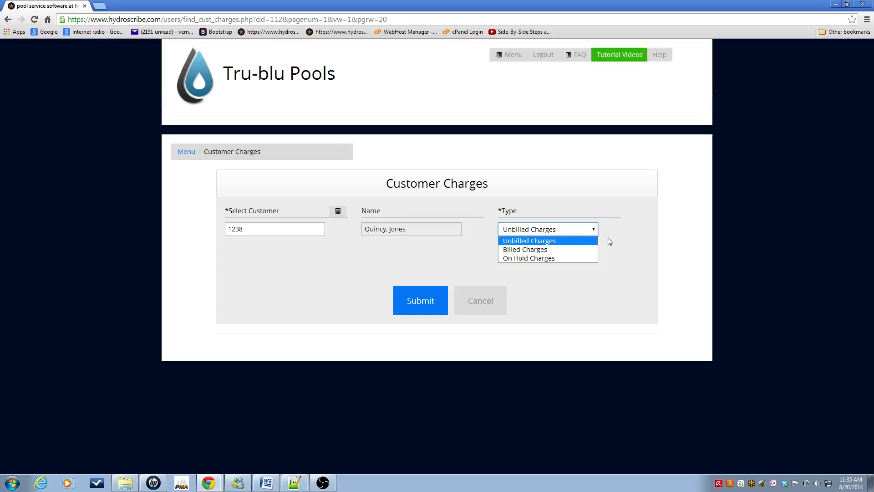
click(564, 240)
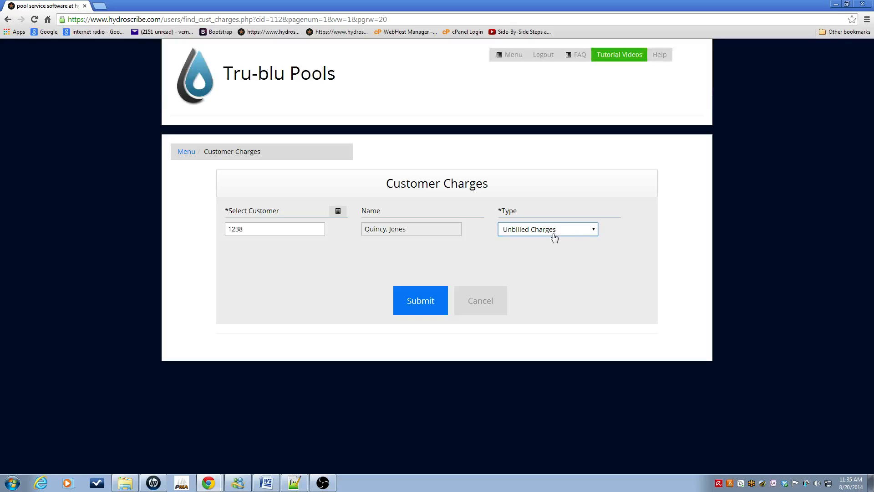
click(417, 303)
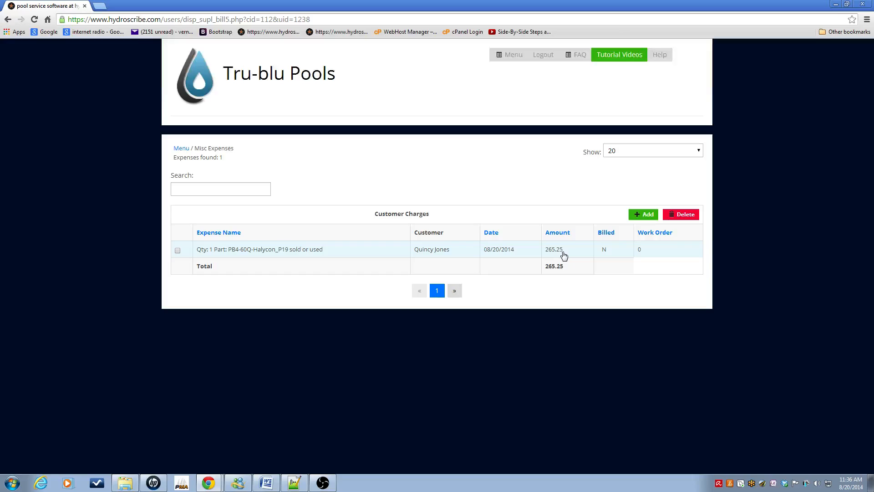
Return to the main menu and run the trial invoices
click(181, 148)
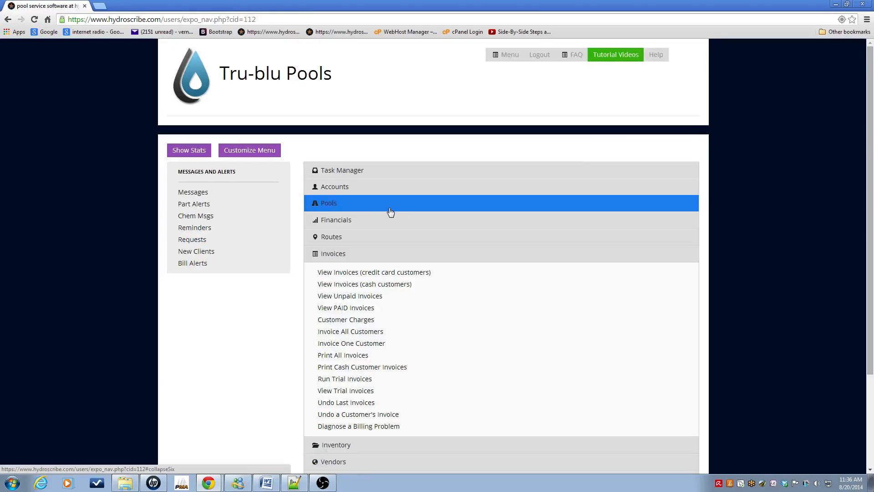
click(385, 259)
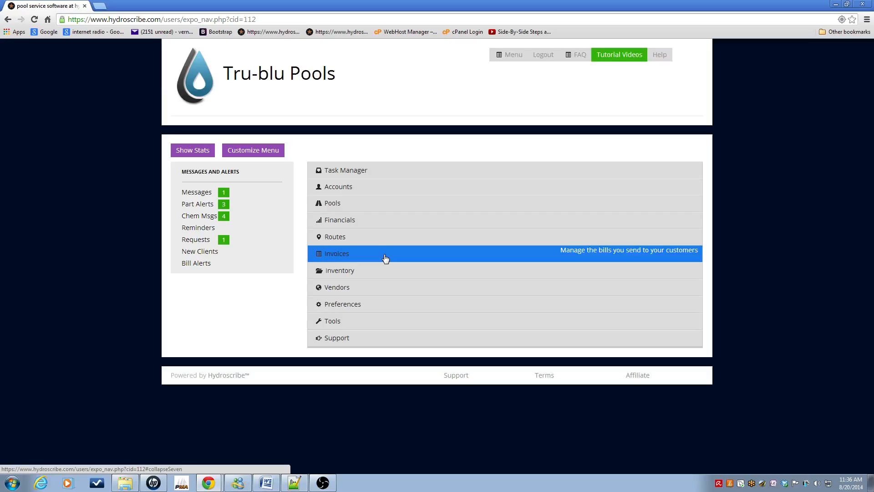
click(385, 258)
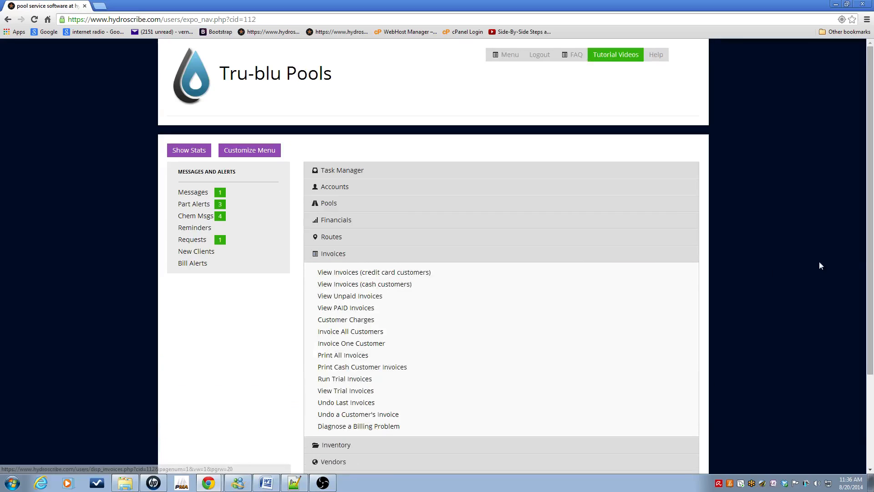
drag(870, 250, 869, 306)
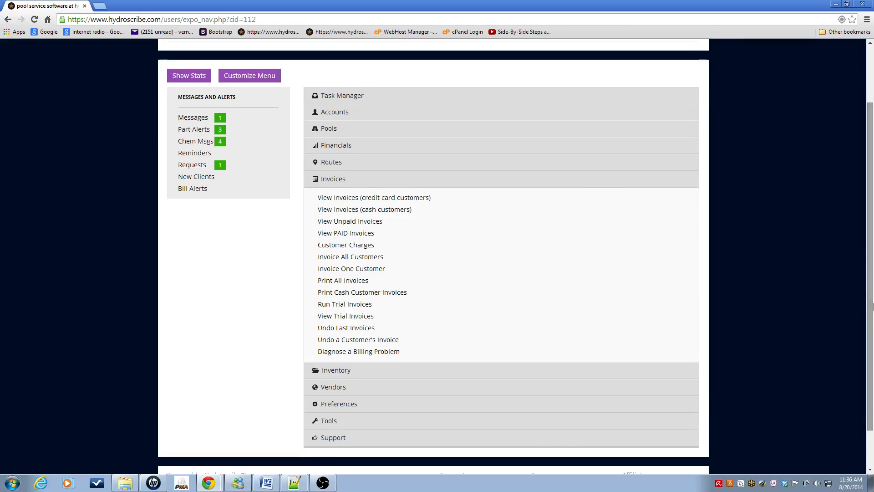
click(377, 307)
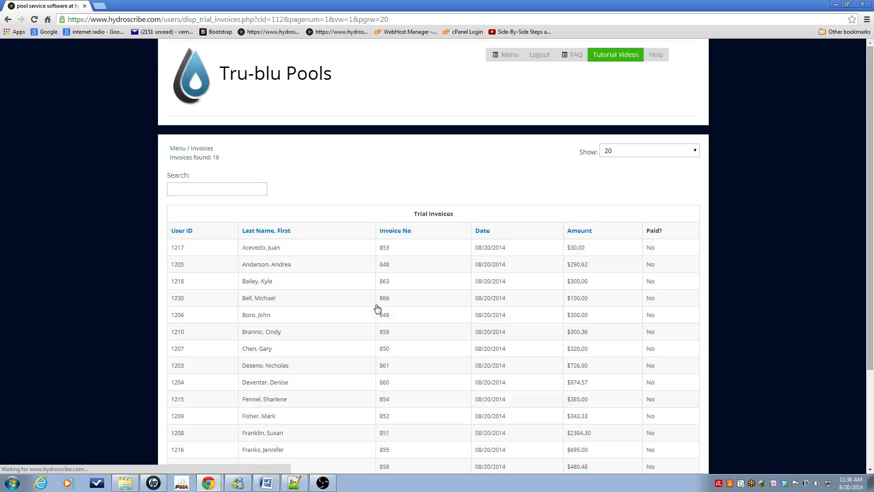
Check the service charge on the trial invoice found by searching "q", and look through the full trial invoice list
click(228, 188)
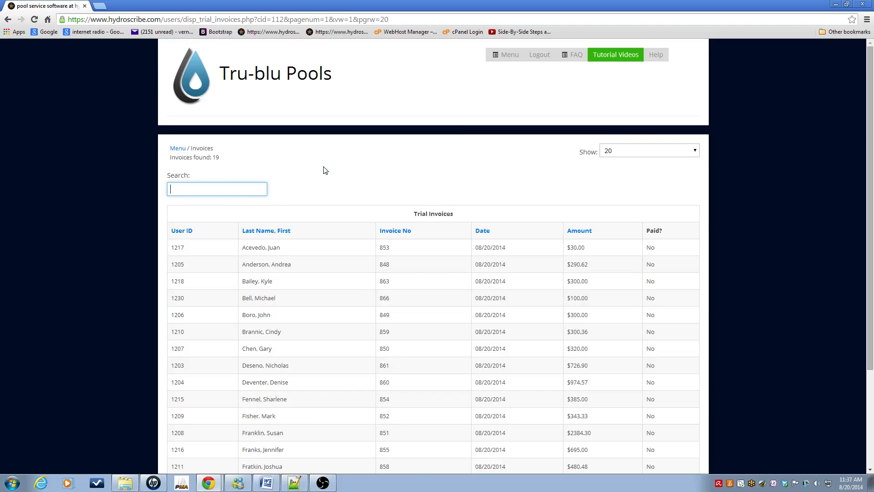
text(q)
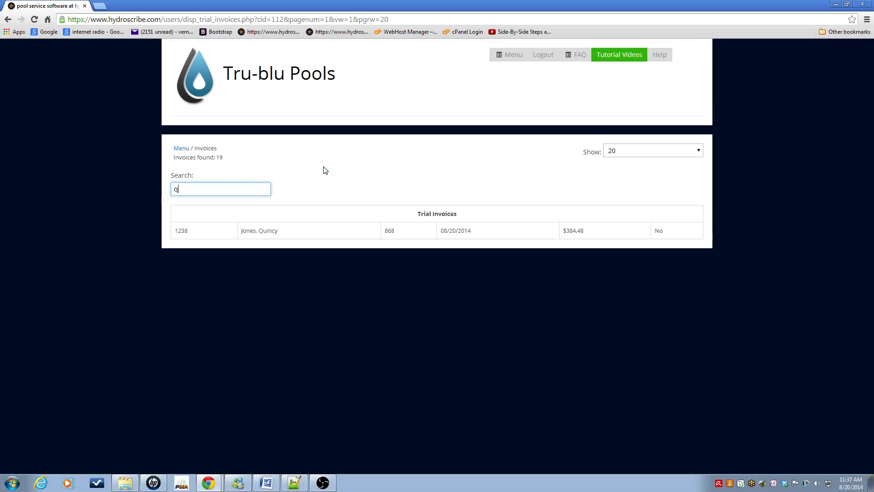
click(299, 238)
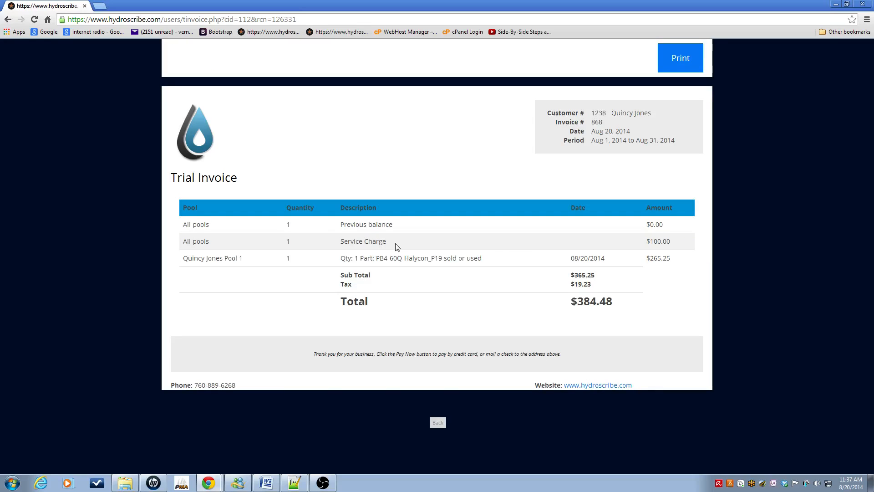
drag(671, 242, 646, 244)
click(444, 424)
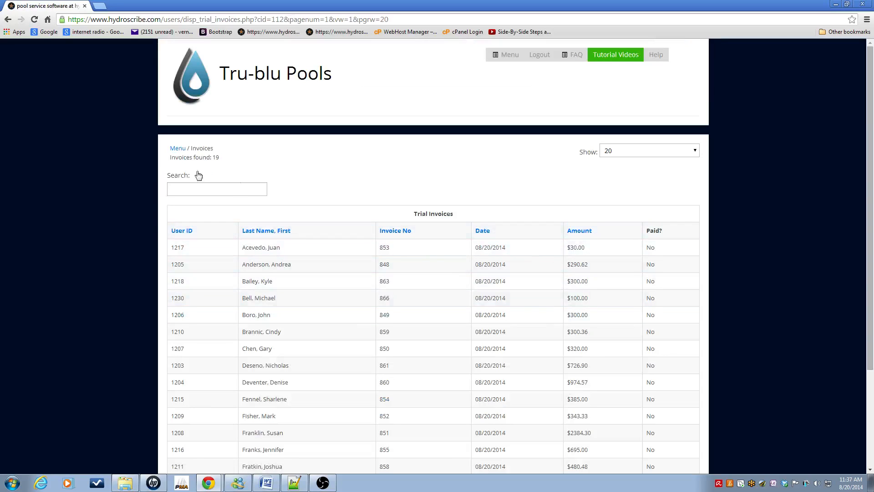
scroll(869, 282, down, 1)
drag(872, 309, 872, 380)
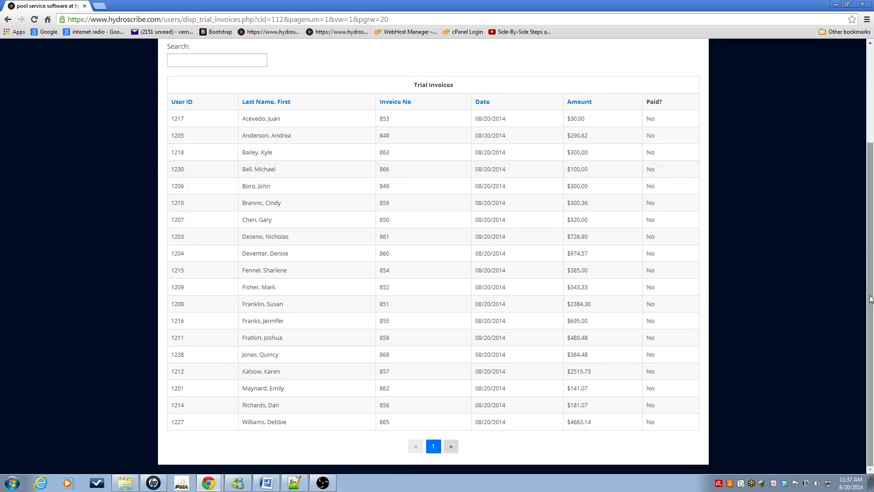
scroll(870, 299, up, 3)
Open Diagnose a Billing Problem and select the customer found by searching "q"
click(178, 149)
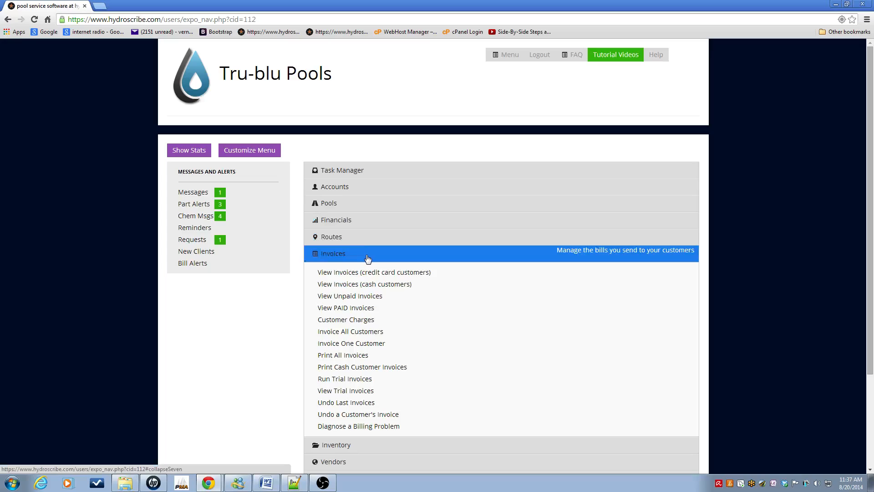
click(403, 427)
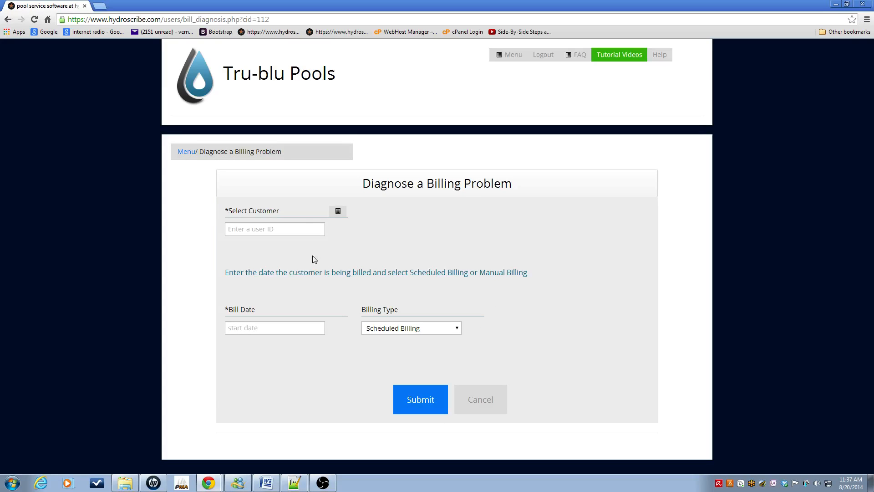
click(338, 212)
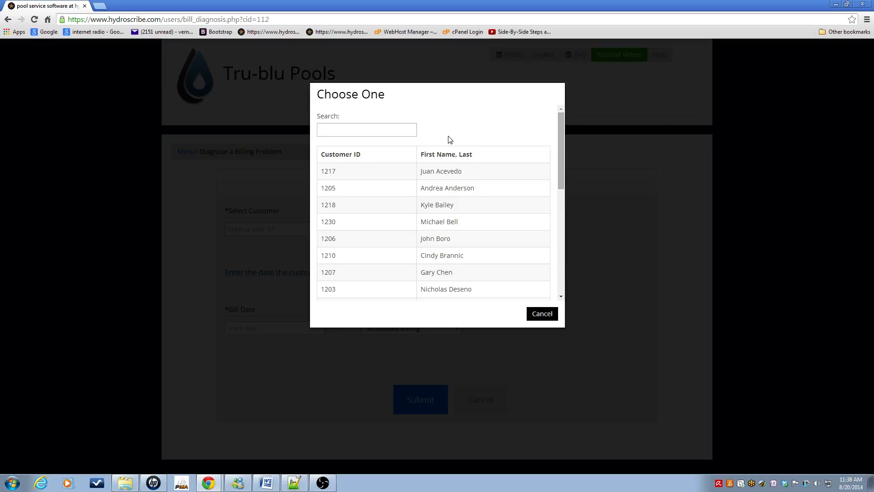
text(q)
click(451, 172)
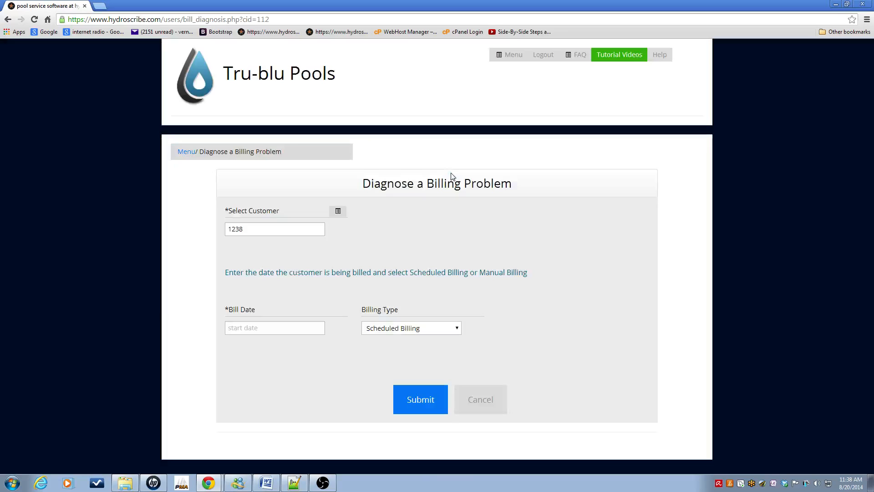
Run the billing diagnosis with a bill date of 08/20/2014 and the Manual Billing type
click(275, 327)
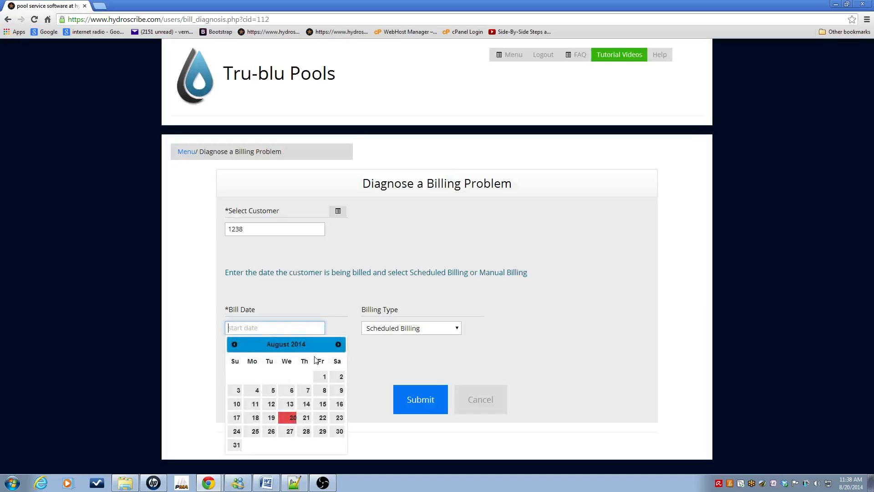
click(293, 419)
click(460, 334)
click(444, 349)
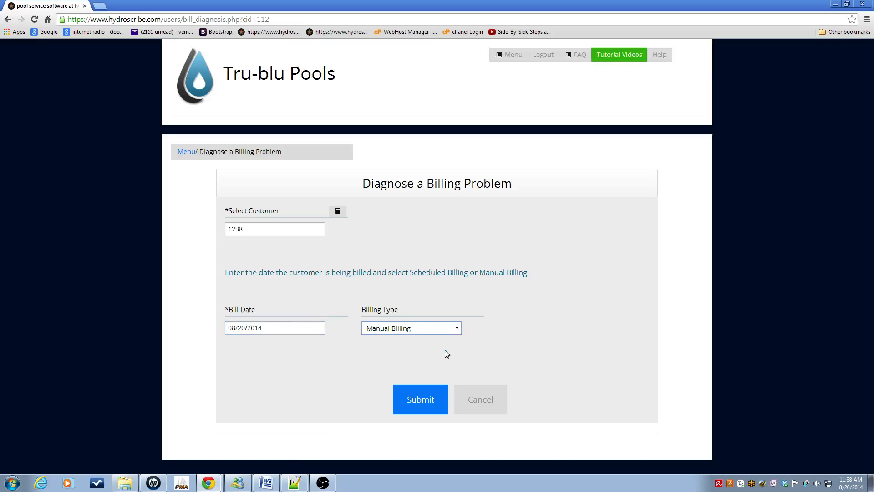
click(420, 404)
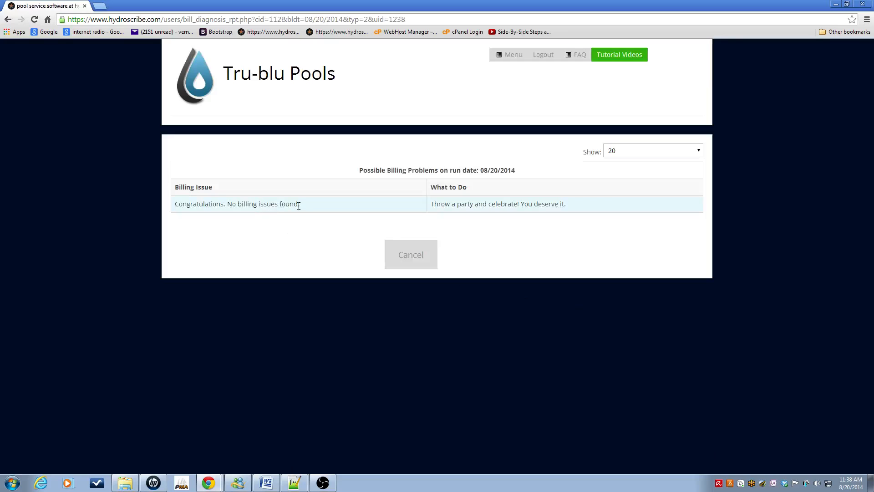
Review the billing issue reported by the diagnosis, close the report and return to the main menu
drag(299, 206, 217, 205)
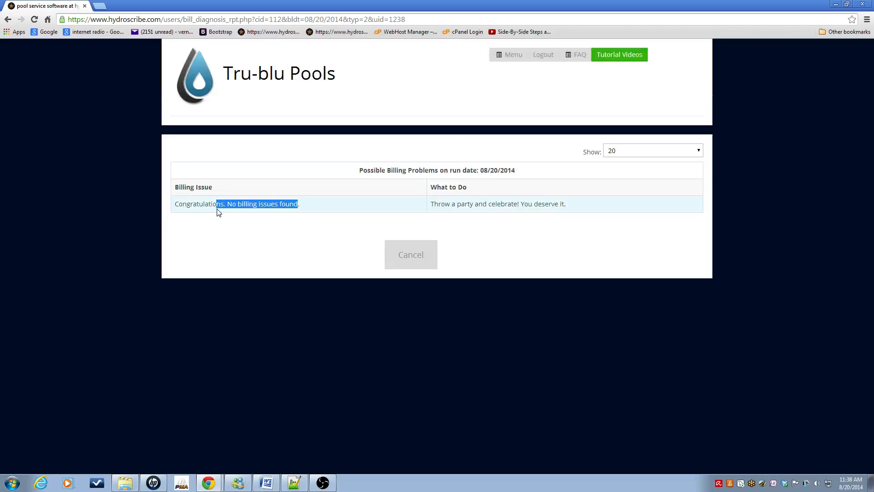
click(411, 255)
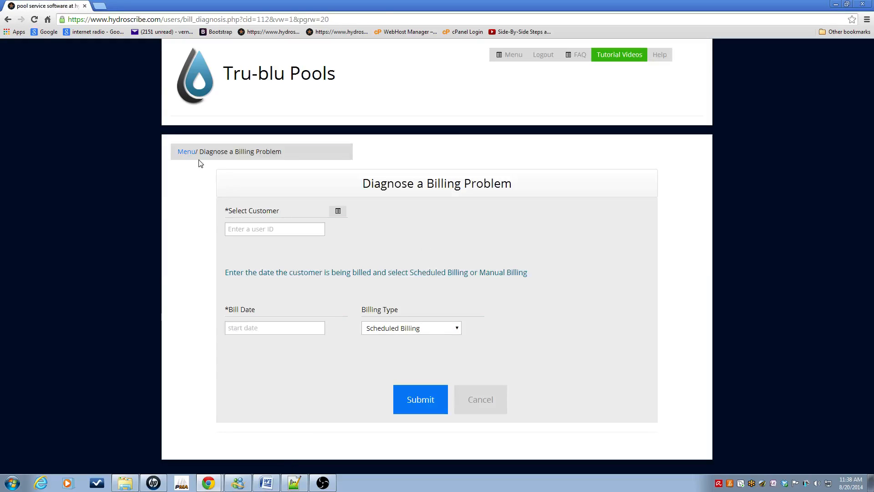
click(187, 152)
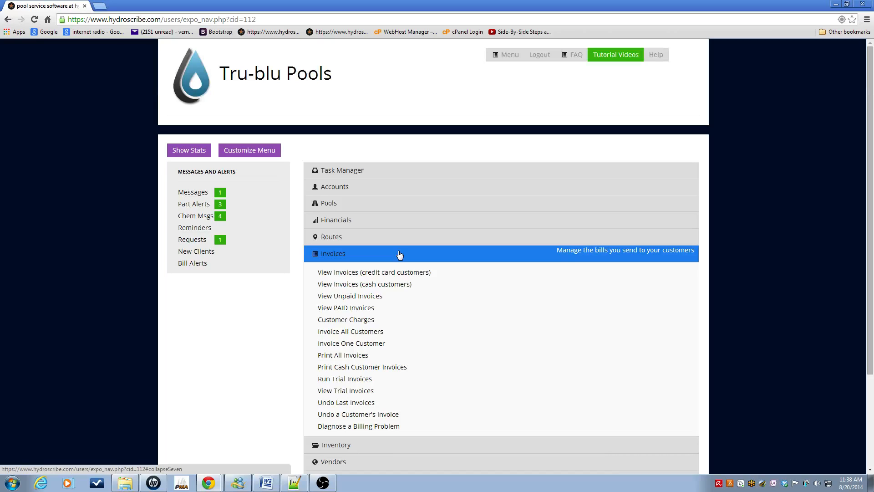
Open Invoice One Customer and select the customer found by searching "q"
click(382, 348)
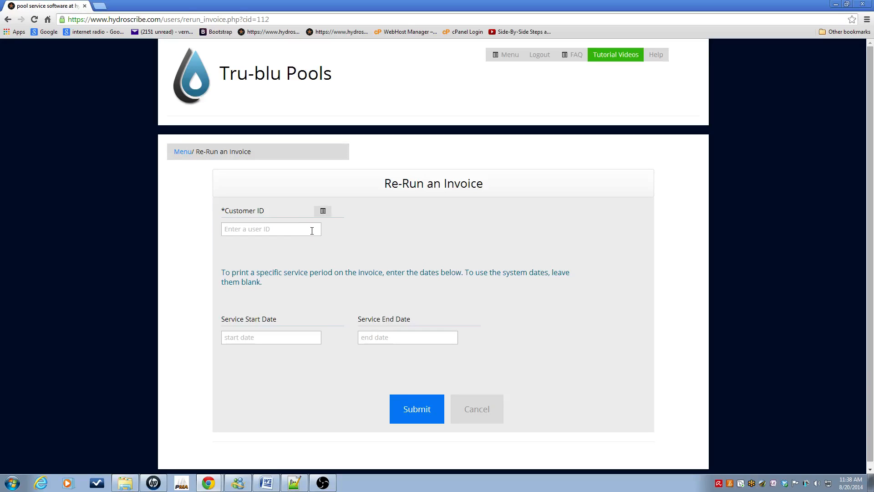
click(322, 211)
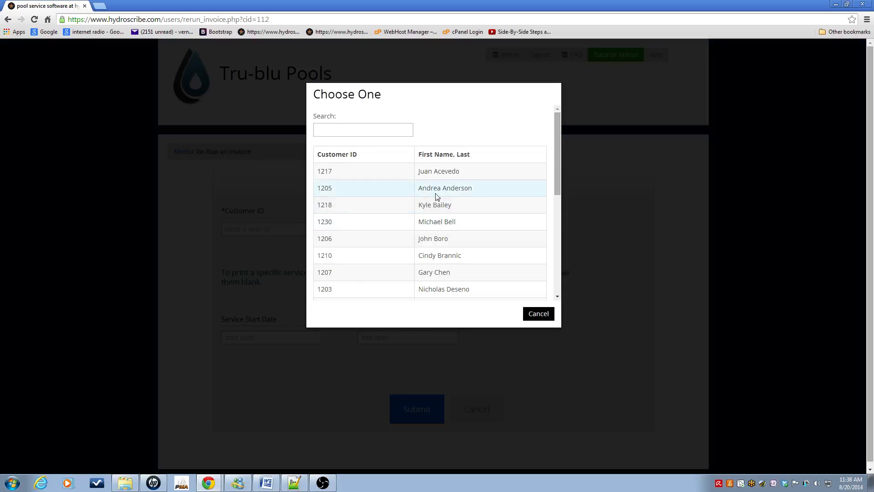
click(341, 131)
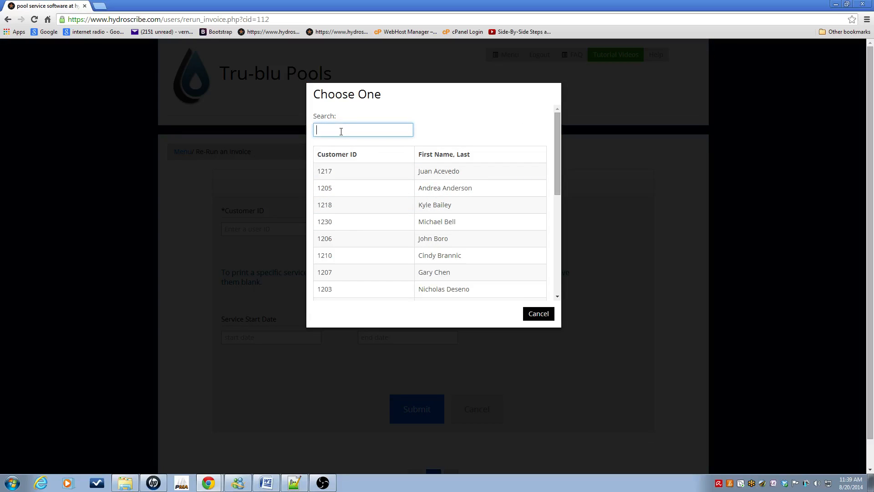
text(q)
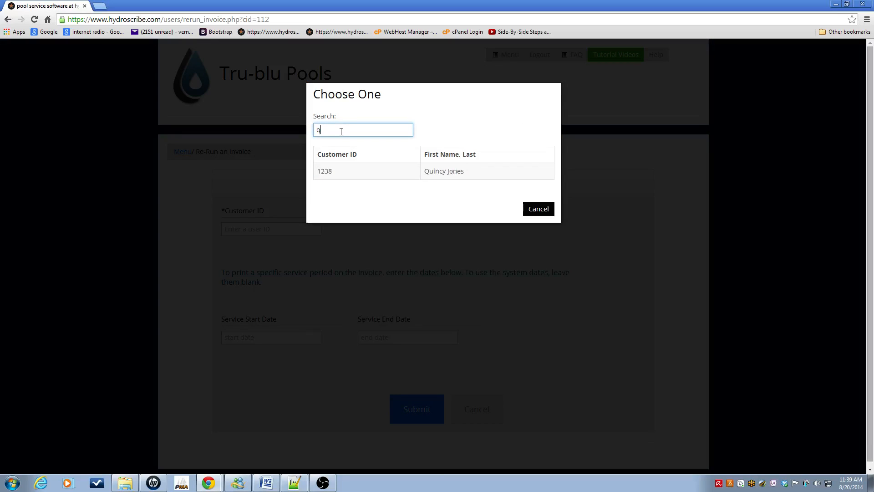
click(446, 172)
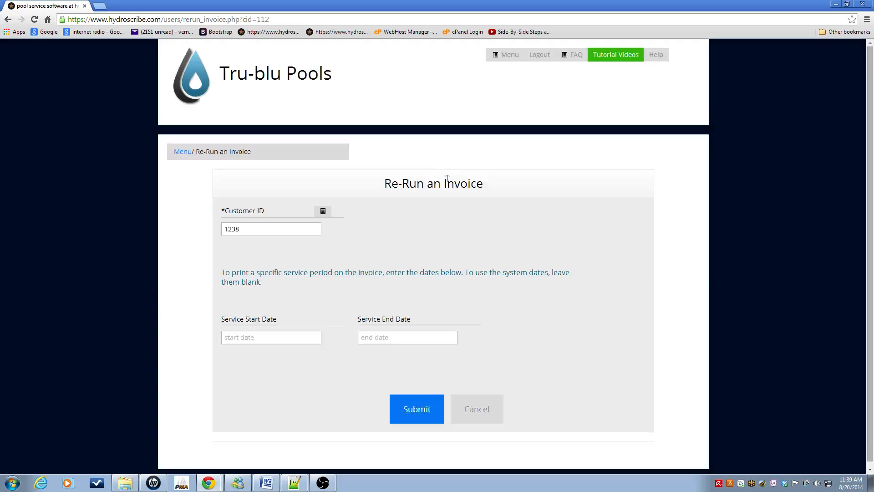
Run the customer's invoice for the service period from 08/01/2014 to 08/31/2014
click(289, 339)
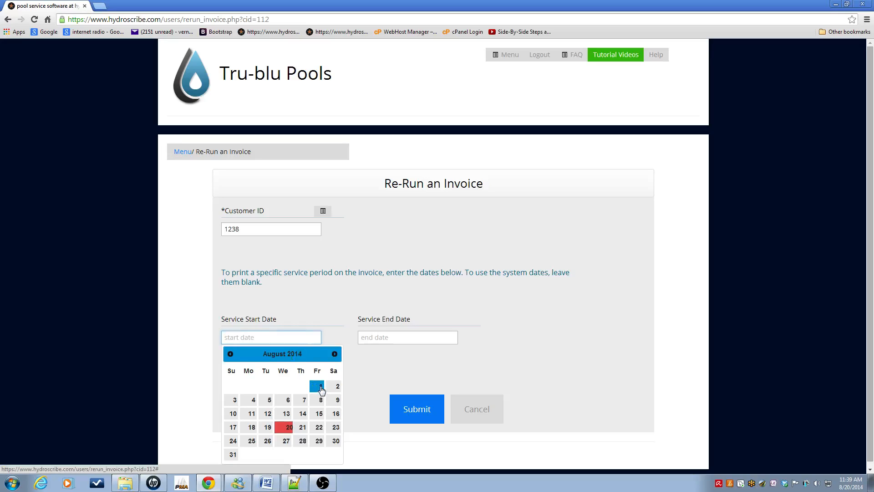
click(320, 387)
click(401, 337)
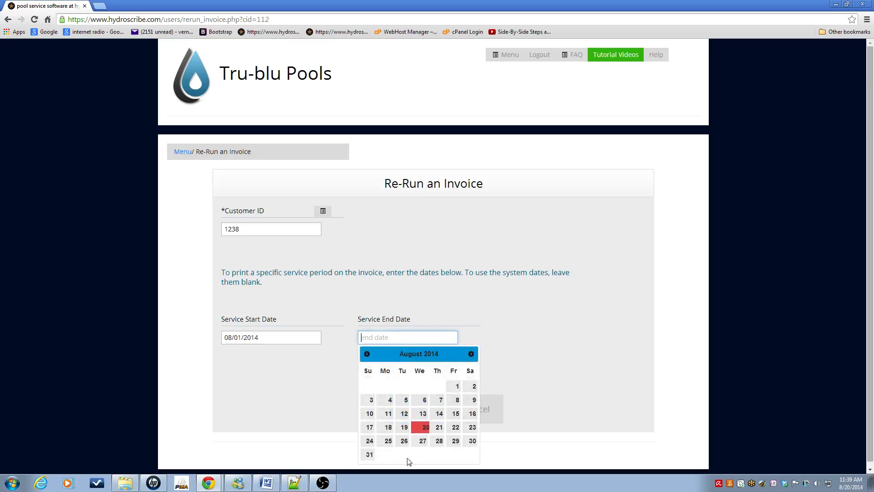
click(370, 455)
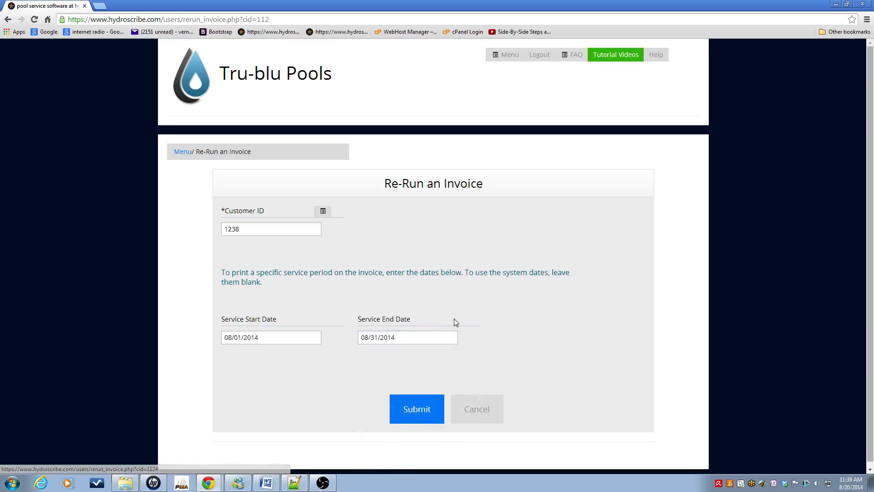
click(418, 412)
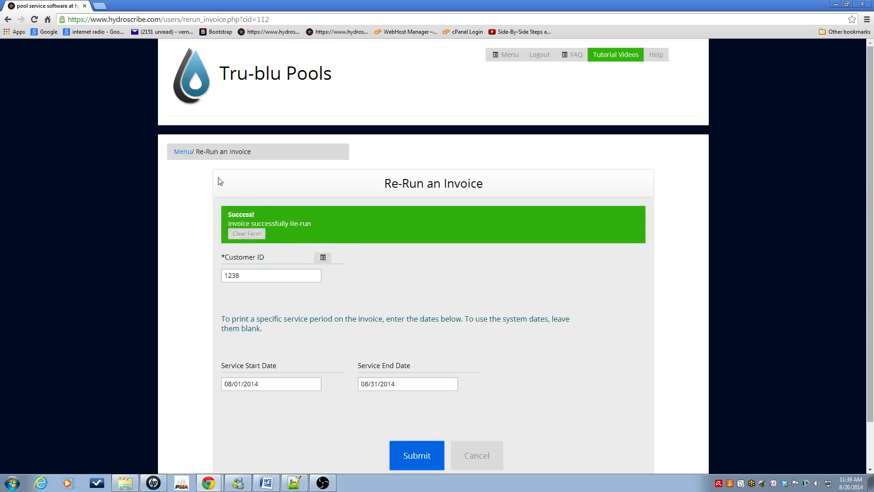
Return to the main menu, view the unpaid invoices and open the customer's invoice dated 08/20/2014
click(183, 152)
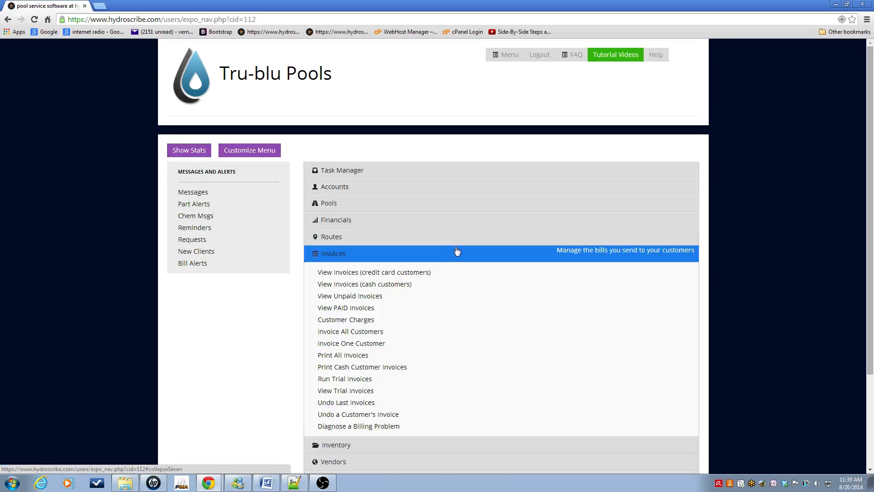
click(377, 299)
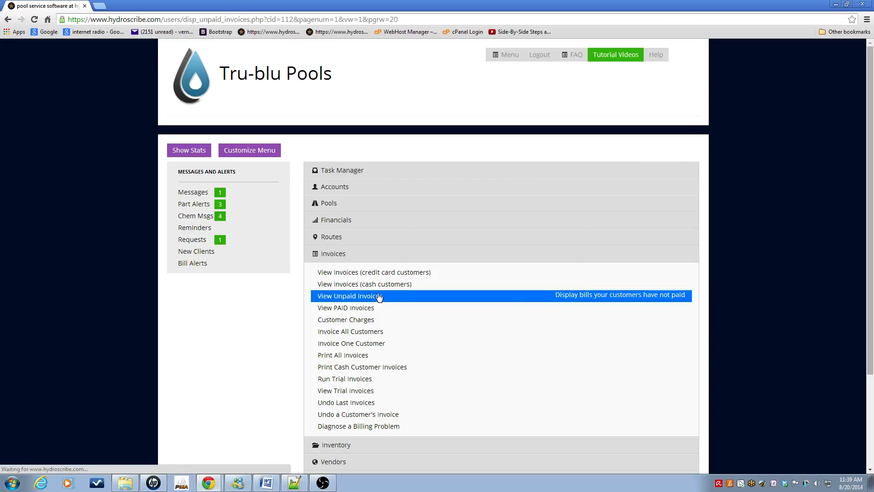
click(211, 189)
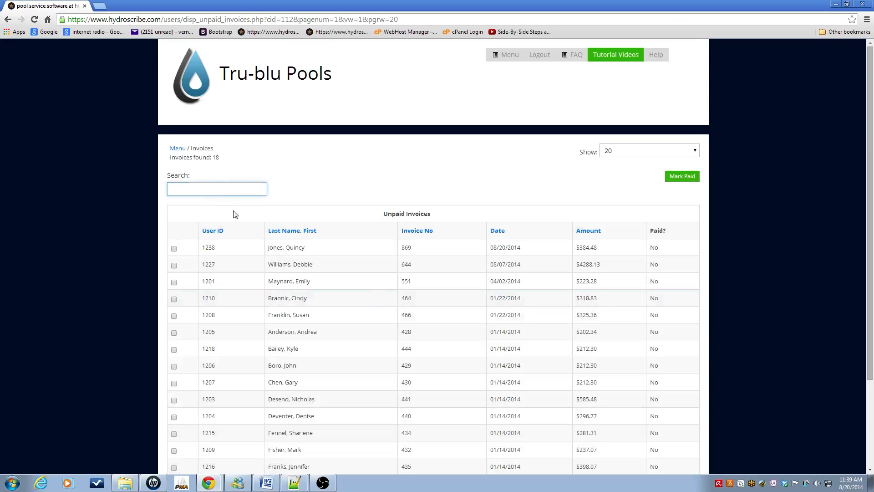
click(300, 249)
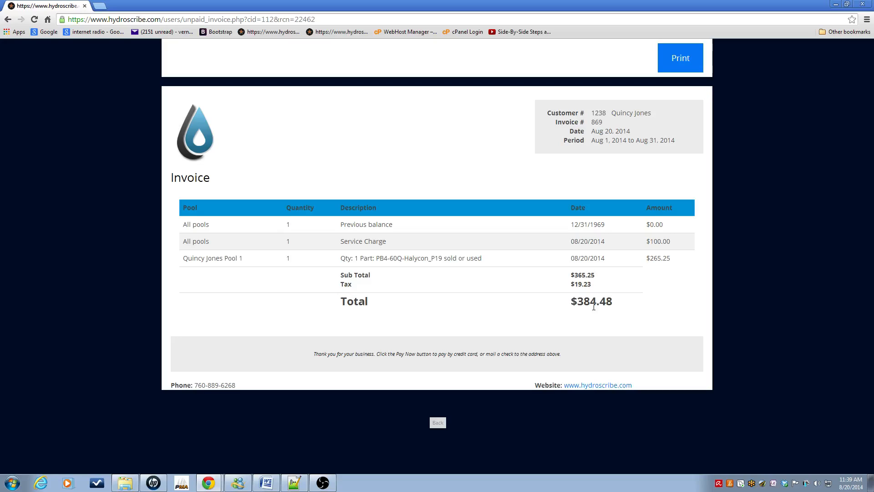
Check the total and line amounts on the invoice, and view its printable PDF version
drag(580, 304, 618, 305)
click(636, 302)
drag(672, 241, 646, 259)
click(685, 64)
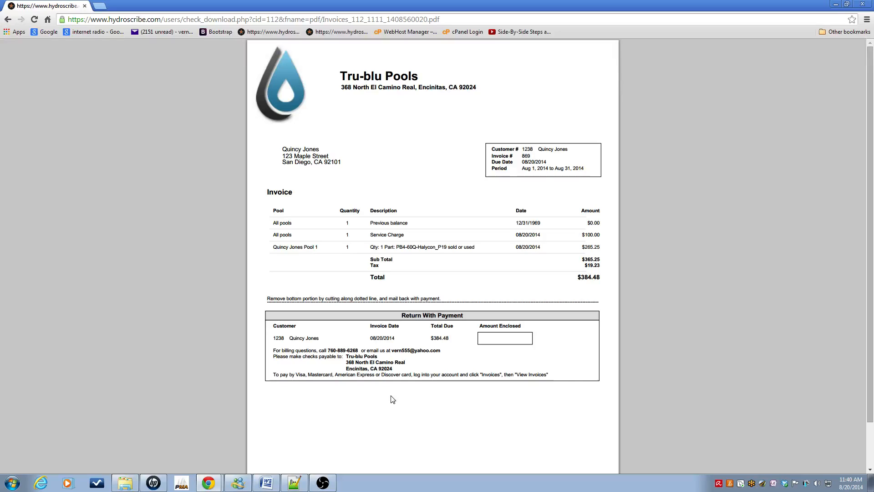
key(alt+Left)
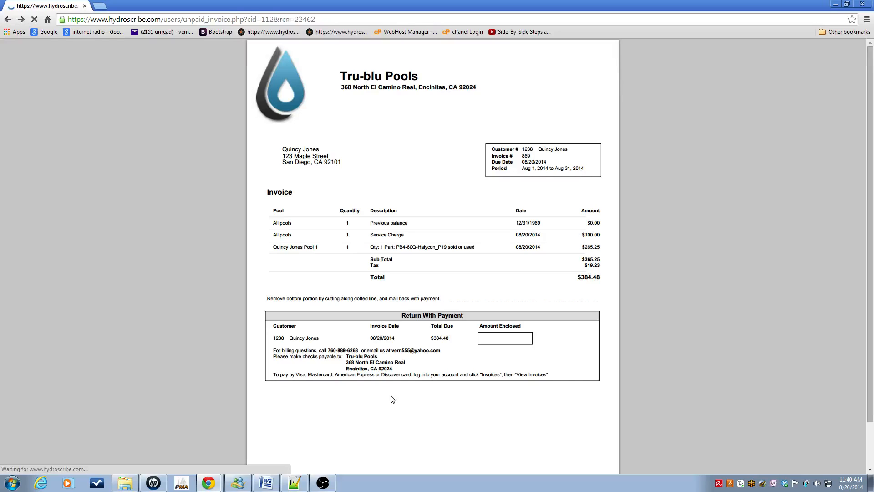